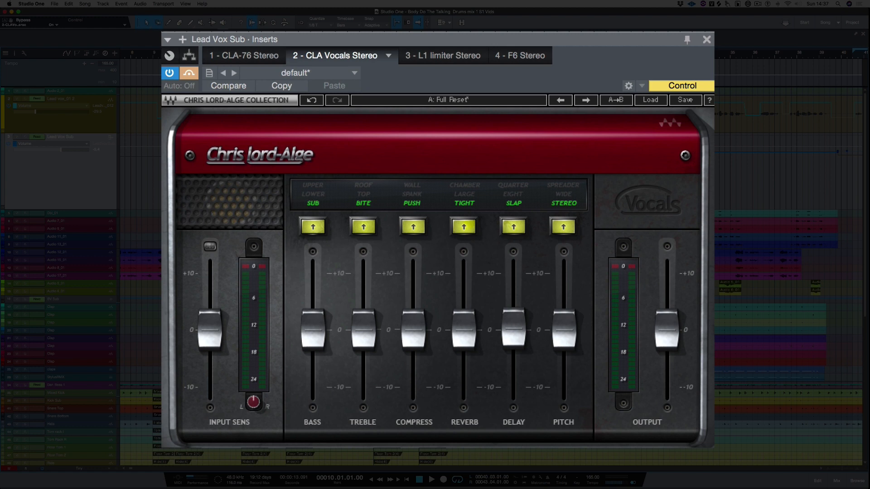
# Audition the vocal with the CLA Vocals insert bypassed, and take the plugin out of bypass
pyautogui.press('space')
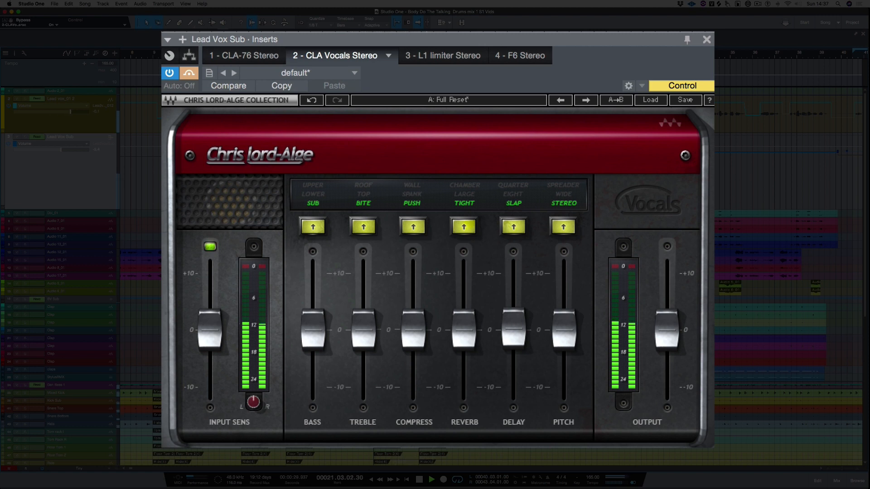
pyautogui.press('space')
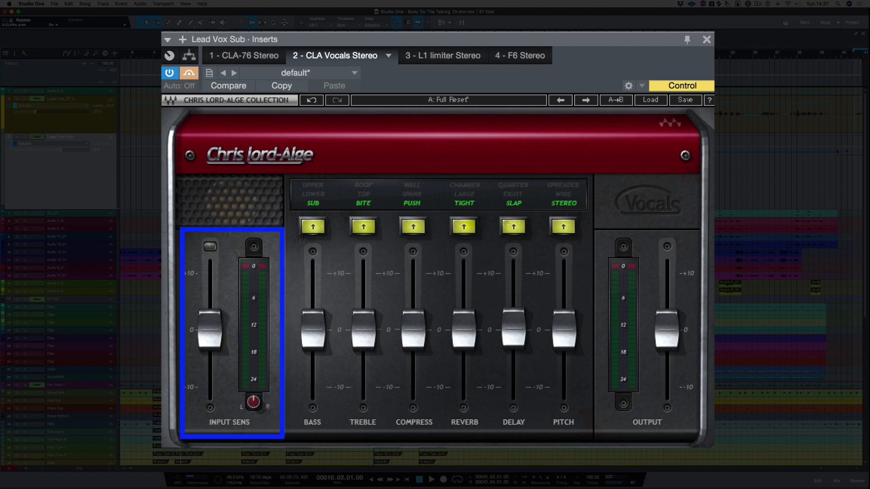
pyautogui.click(190, 72)
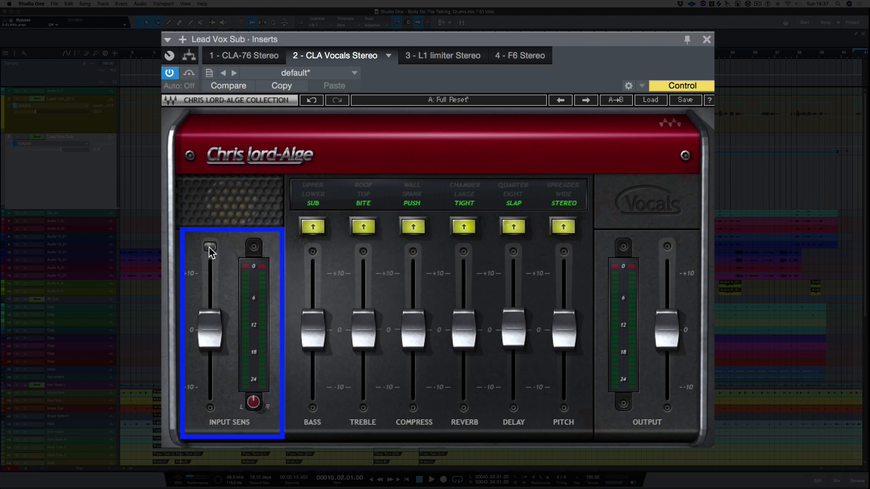
# Set the input sensitivity of CLA Vocals to 0.8 while the vocal plays, and stop playback
pyautogui.press('space')
pyautogui.moveTo(213, 320); pyautogui.dragTo(213, 315)
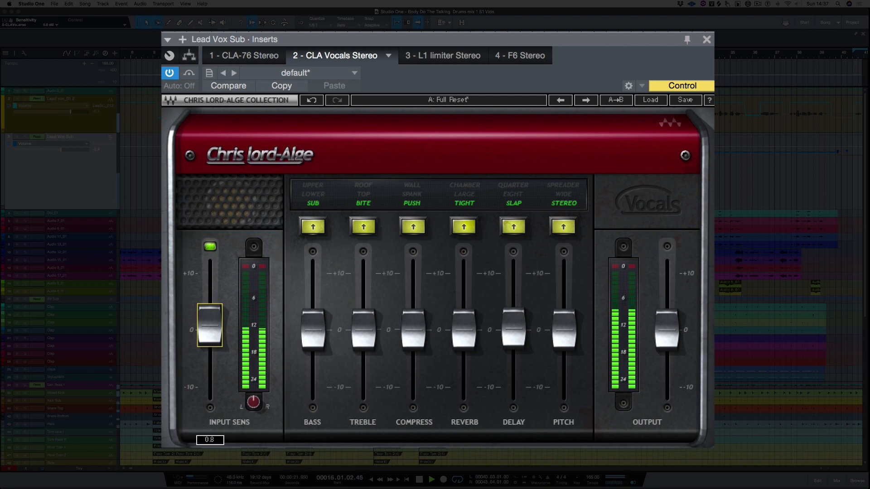
pyautogui.press('space')
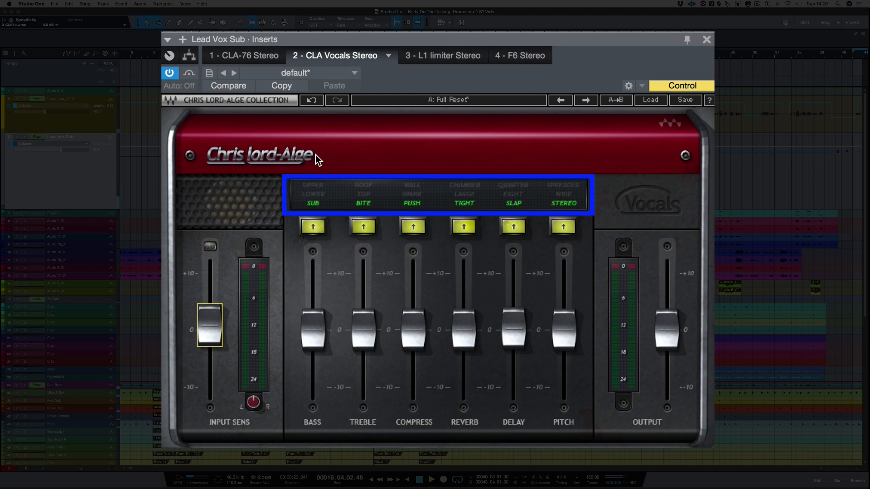
# Turn off all six effect sections of CLA Vocals: Bass, Treble, Compress, Reverb, Delay and Pitch
pyautogui.click(312, 203)
pyautogui.click(363, 203)
pyautogui.click(412, 203)
pyautogui.click(465, 203)
pyautogui.click(514, 203)
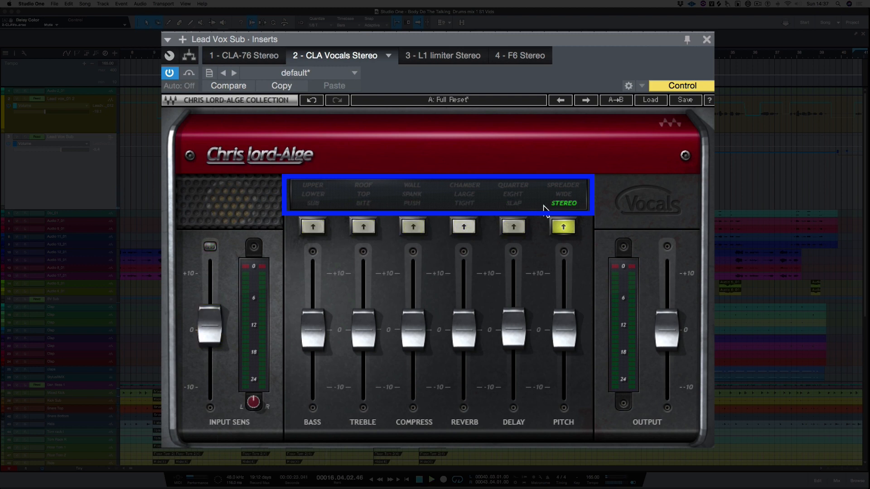
pyautogui.click(546, 208)
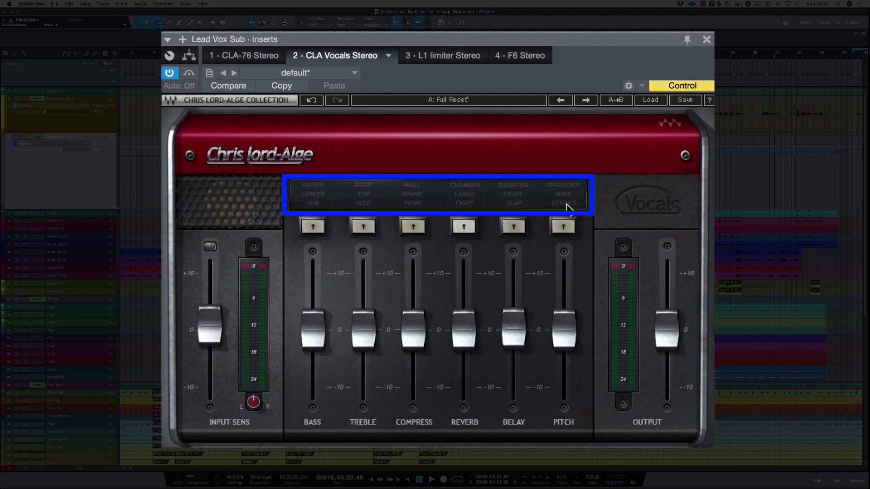
# Enable the Bass section on Sub and lower its fader to about -4
pyautogui.click(312, 204)
pyautogui.moveTo(311, 327); pyautogui.dragTo(311, 351)
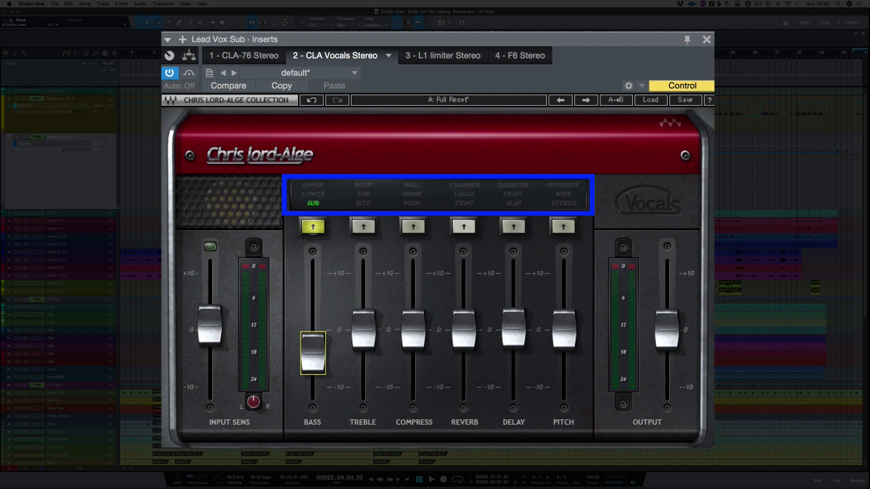
# Enable the Treble section on Bite during playback and raise its fader to 0.8
pyautogui.press('space')
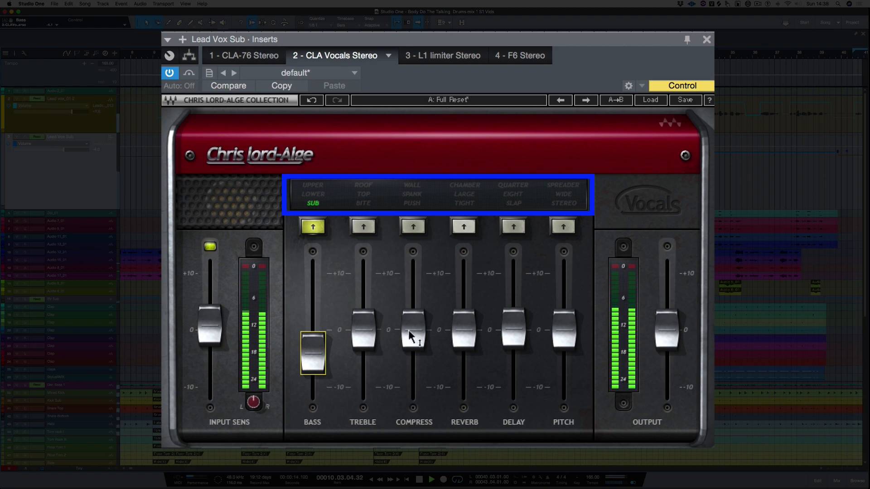
pyautogui.click(364, 203)
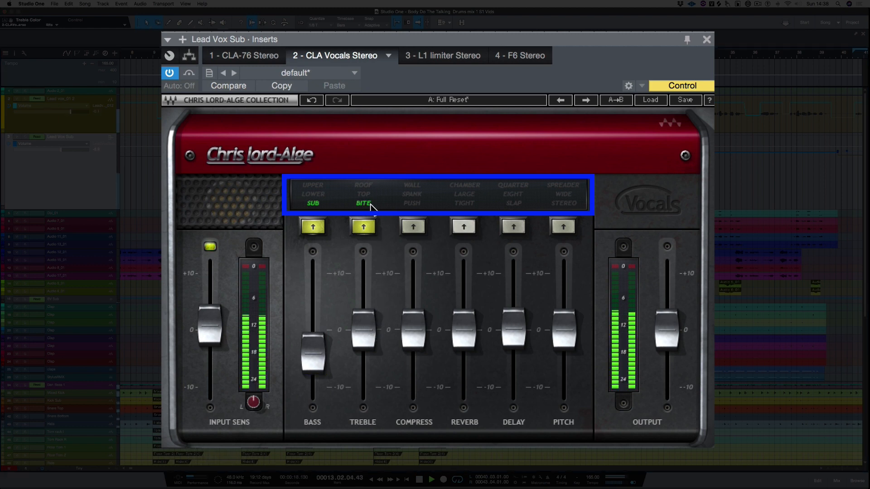
pyautogui.moveTo(375, 313); pyautogui.dragTo(375, 307)
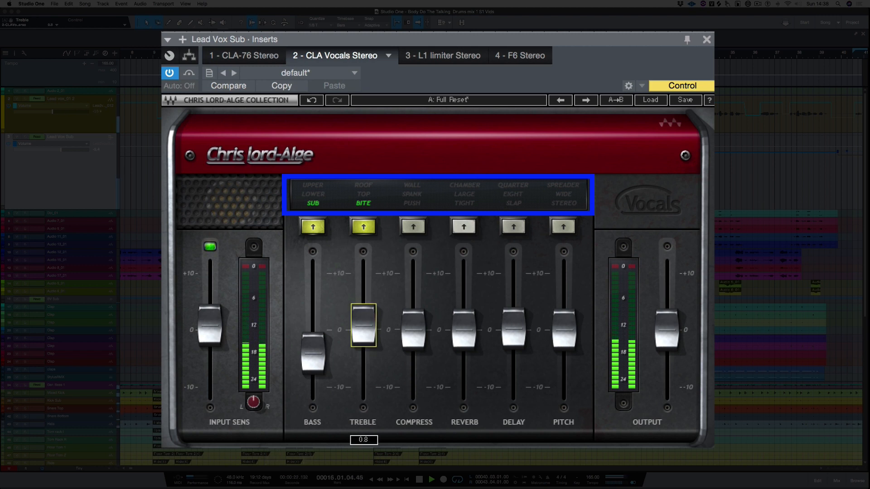
# Compare the vocal with the Treble section off and back on Bite, and audition the result again
pyautogui.click(363, 205)
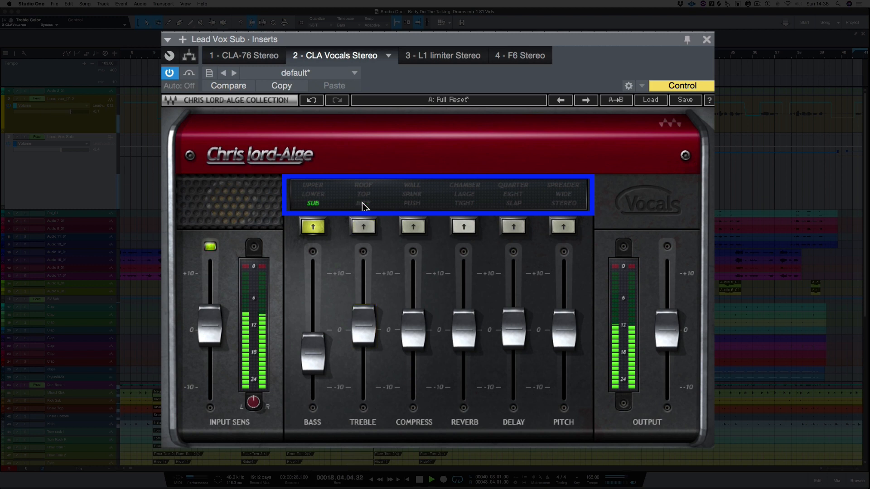
pyautogui.click(363, 205)
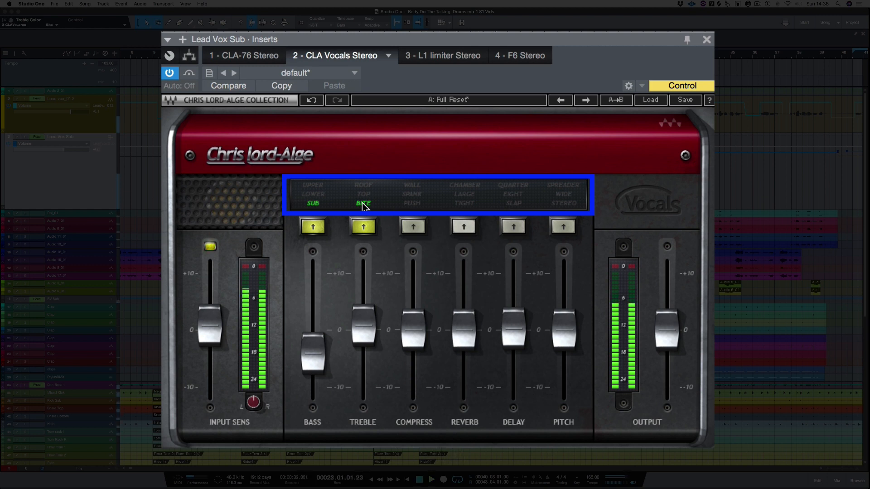
pyautogui.press('space')
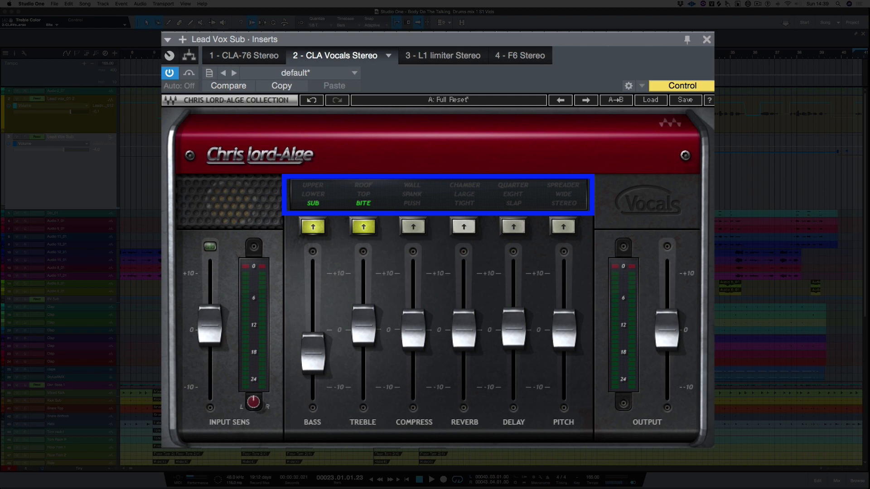
pyautogui.press('space')
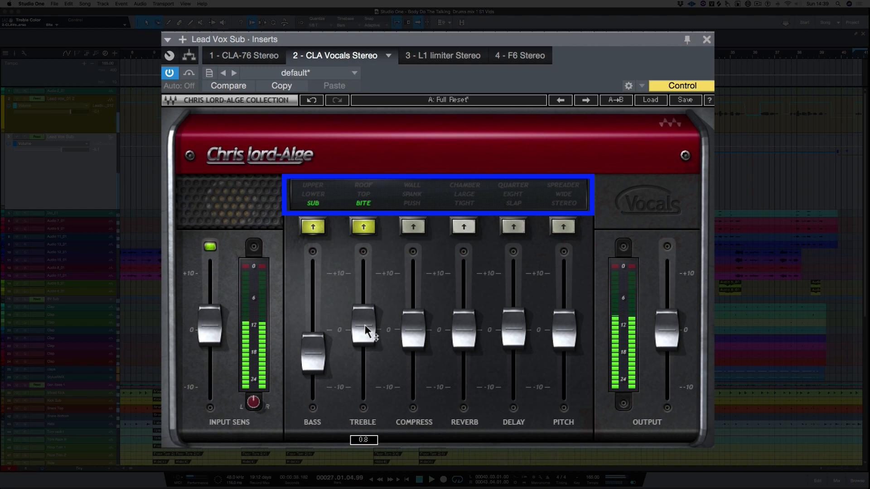
pyautogui.press('space')
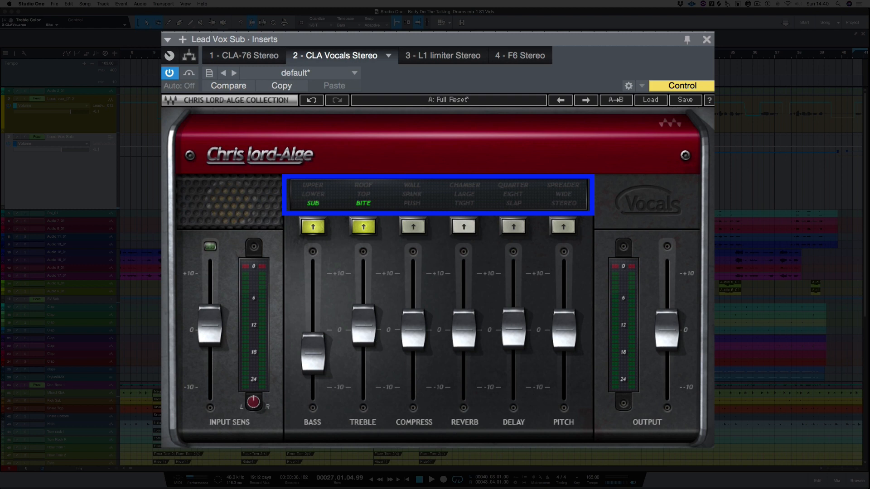
# Enable the Compress section on Push during playback, raise its fader to 2.6, and stop playback
pyautogui.press('space')
pyautogui.click(414, 204)
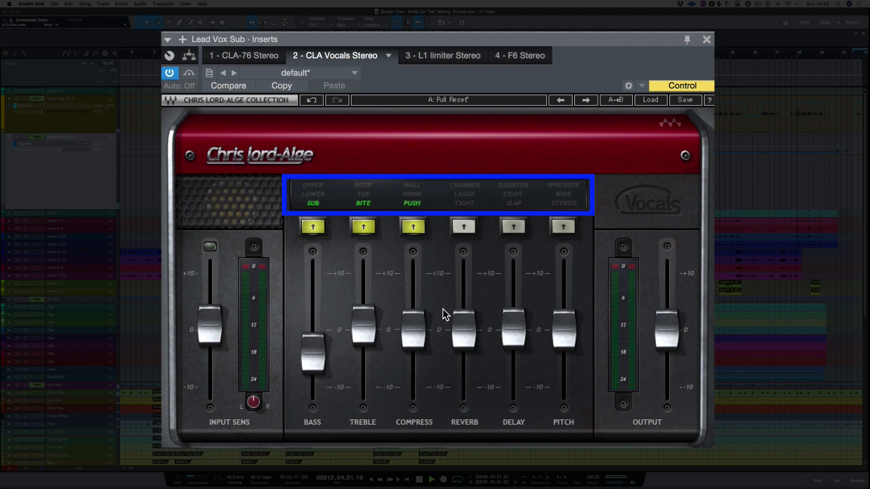
pyautogui.moveTo(453, 313)
pyautogui.moveTo(417, 321); pyautogui.dragTo(417, 306)
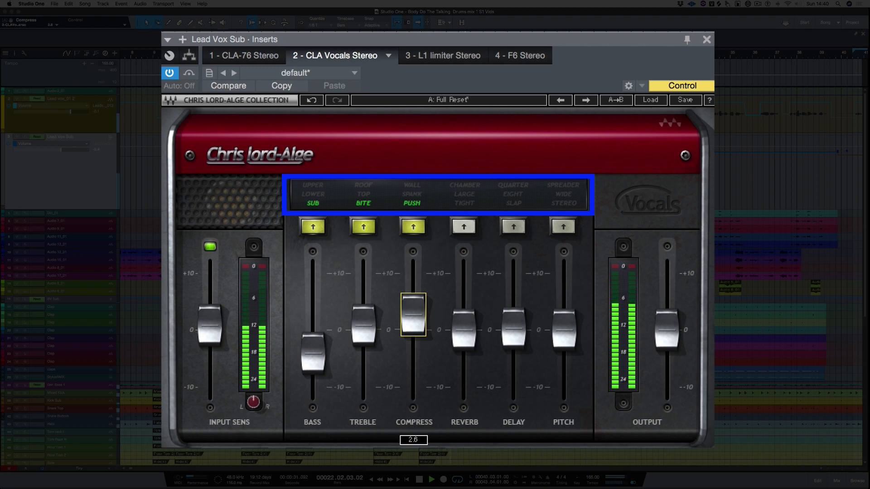
pyautogui.press('space')
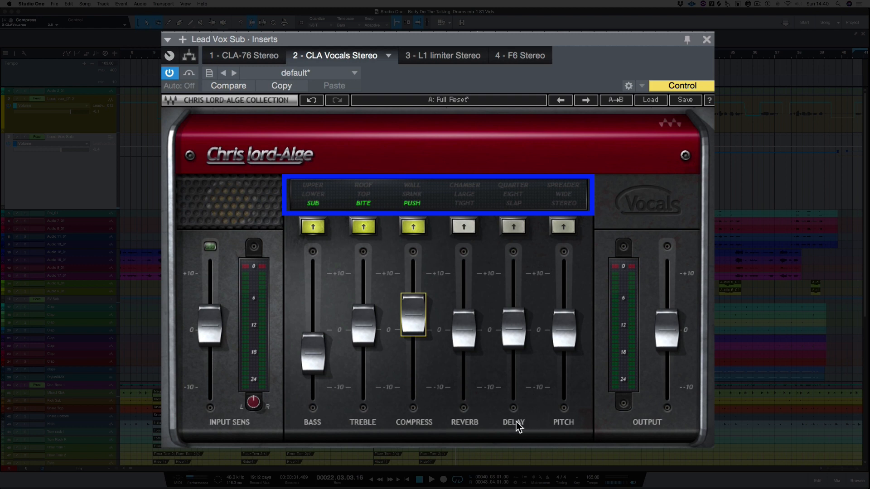
# Enable the Delay section on Slap and set its fader to 6.0 while auditioning the vocal
pyautogui.click(513, 226)
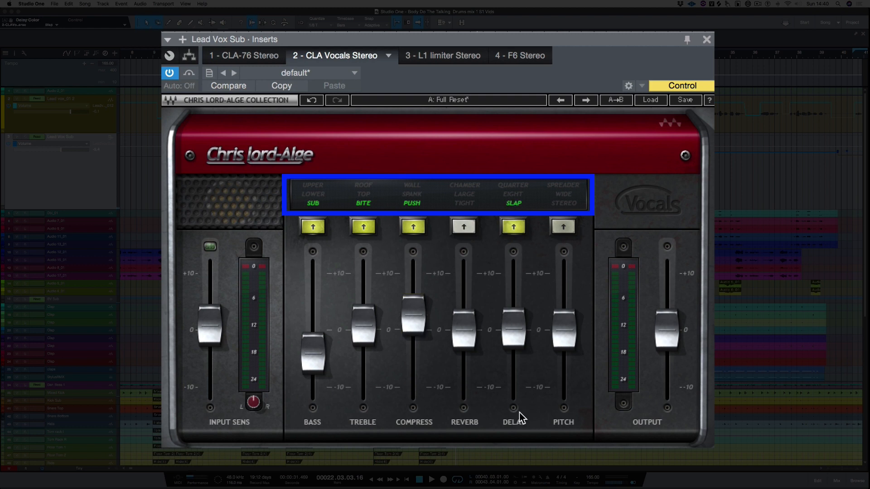
pyautogui.press('space')
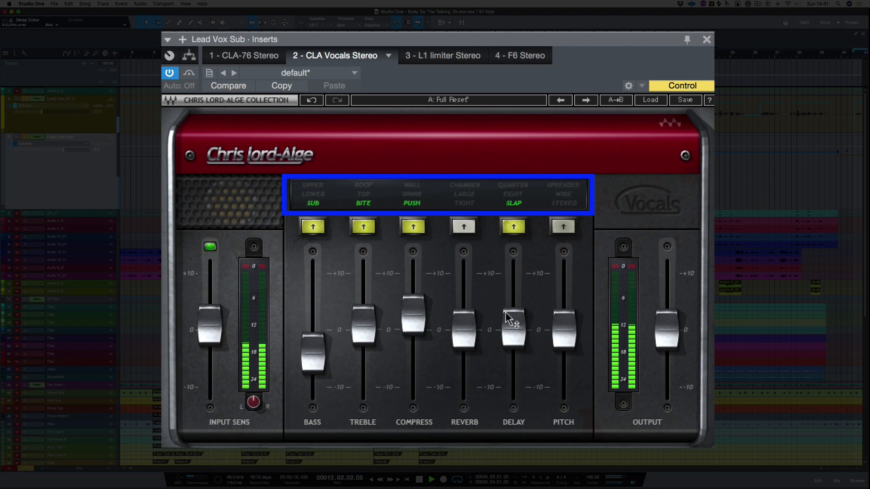
pyautogui.moveTo(512, 330); pyautogui.dragTo(512, 283)
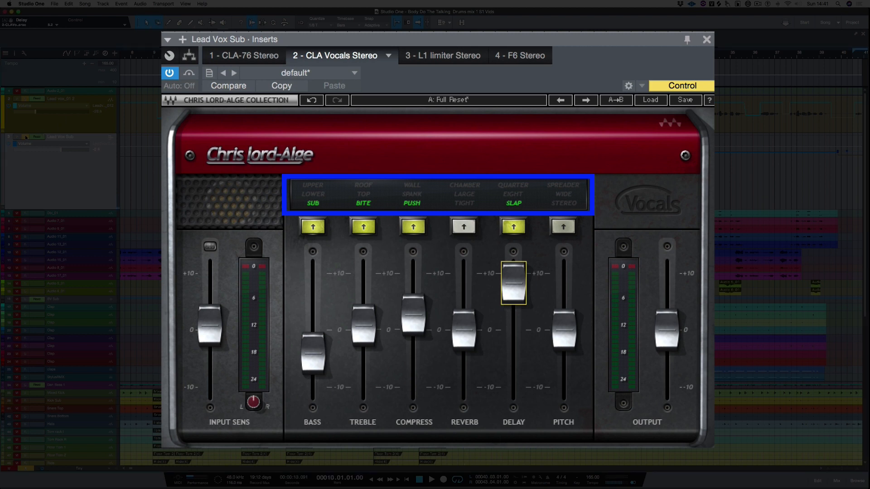
pyautogui.press('space')
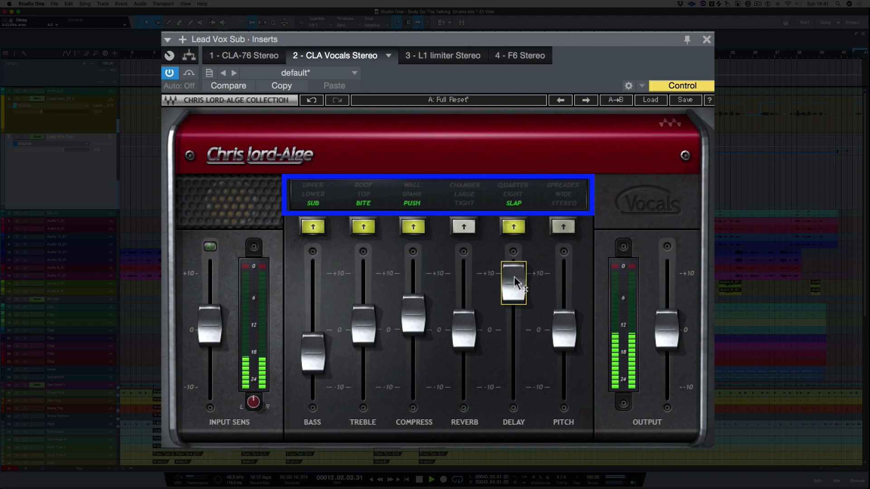
pyautogui.moveTo(514, 276); pyautogui.dragTo(513, 288)
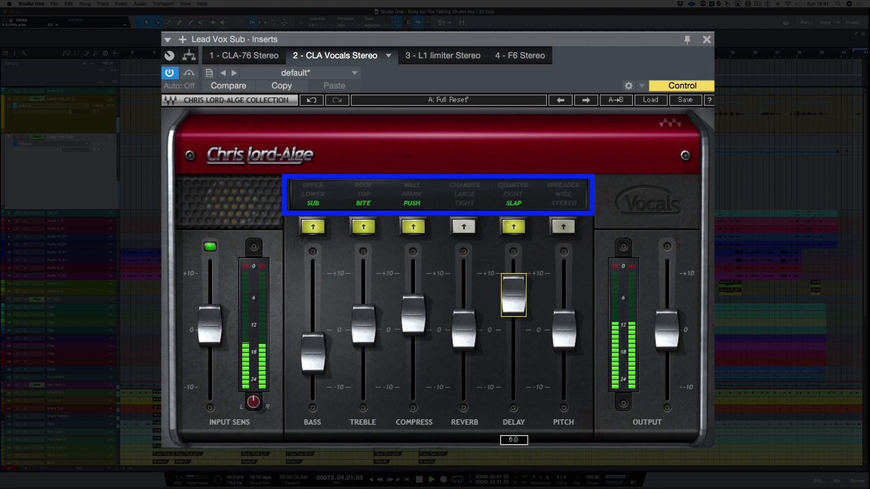
# Compare the playing vocal with CLA Vocals bypassed and active again
pyautogui.click(189, 75)
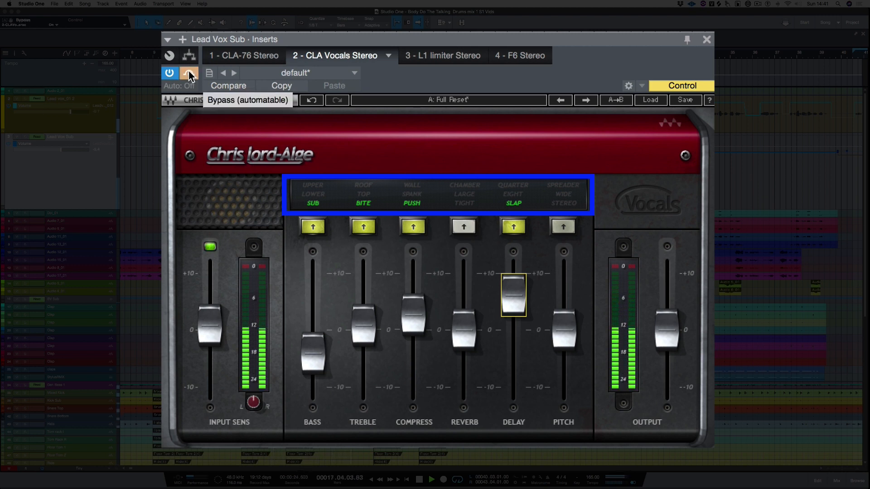
pyautogui.click(189, 75)
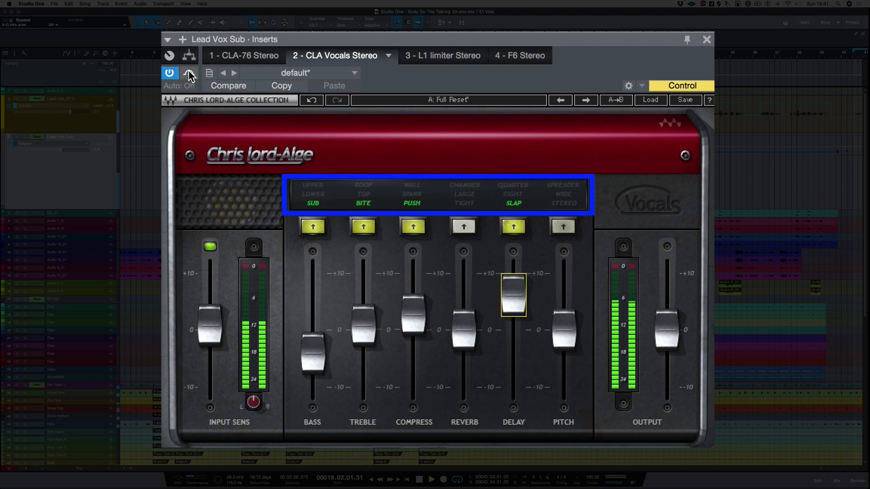